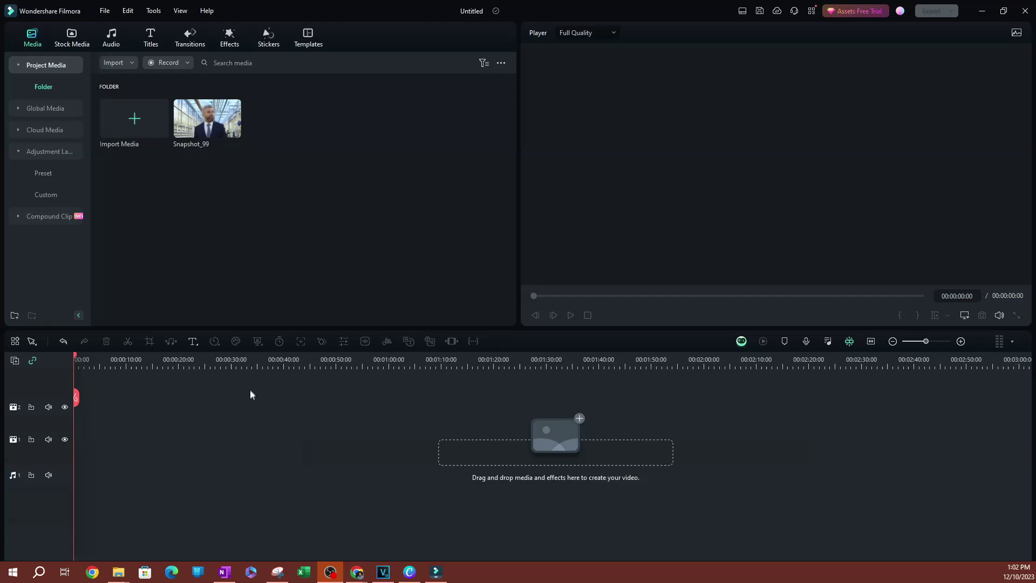
# Place the first 'speaker' stock photo on video track 1 and stretch it to 00:01:06:21
pyautogui.click(77, 45)
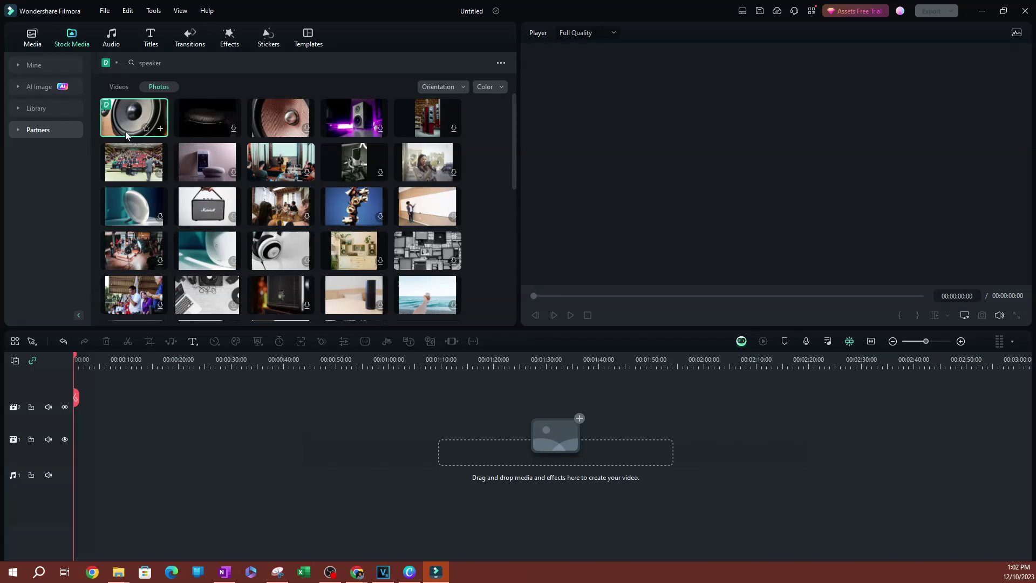
pyautogui.moveTo(124, 132); pyautogui.dragTo(59, 440)
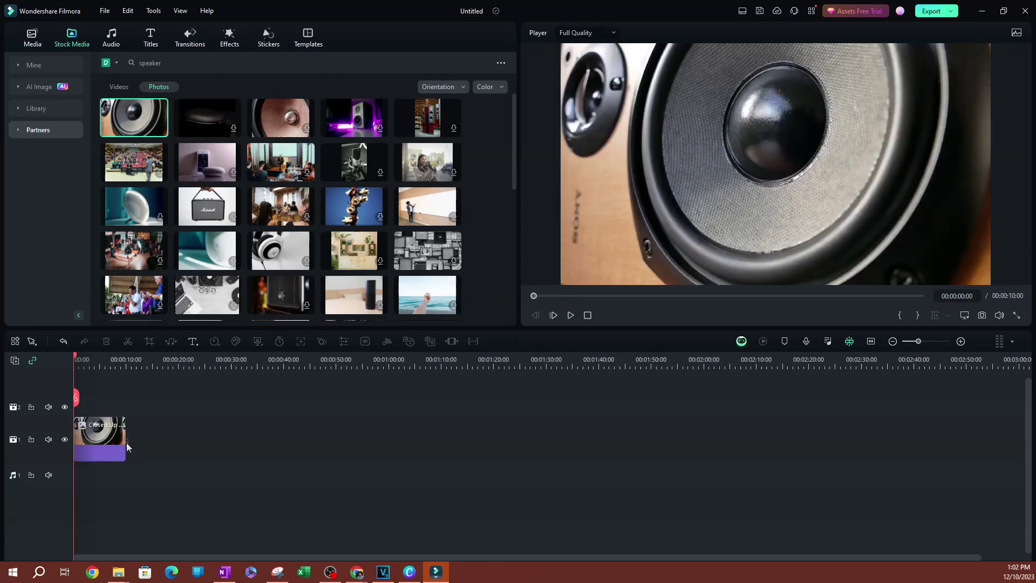
pyautogui.moveTo(125, 439); pyautogui.dragTo(424, 438)
pyautogui.click(493, 440)
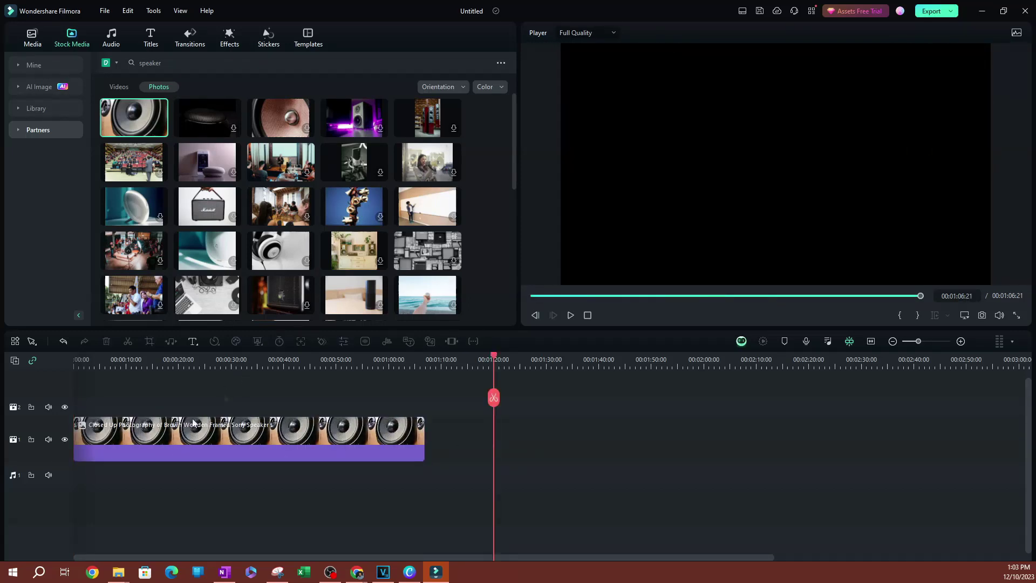
pyautogui.click(182, 436)
pyautogui.press('Home')
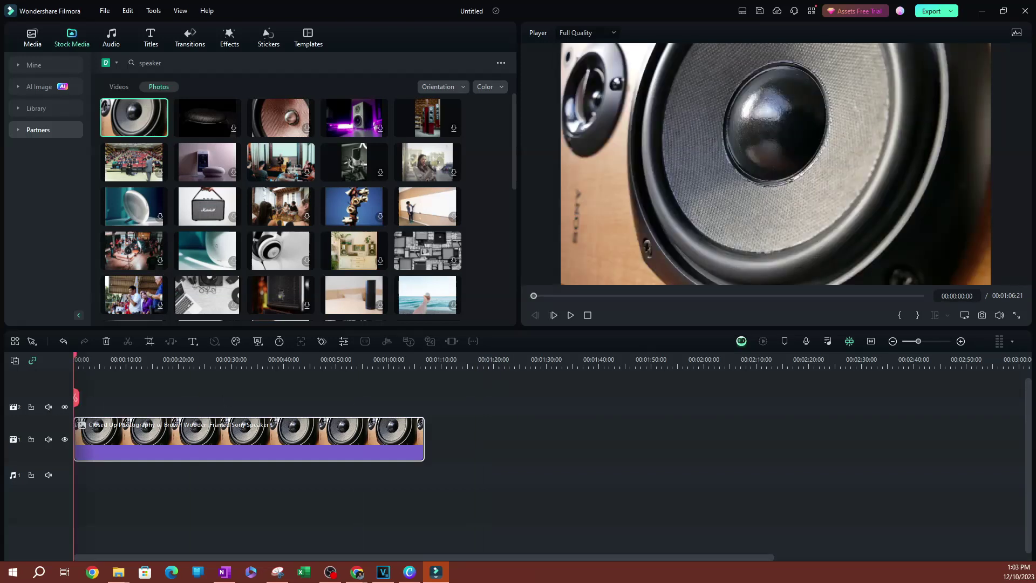
pyautogui.click(42, 40)
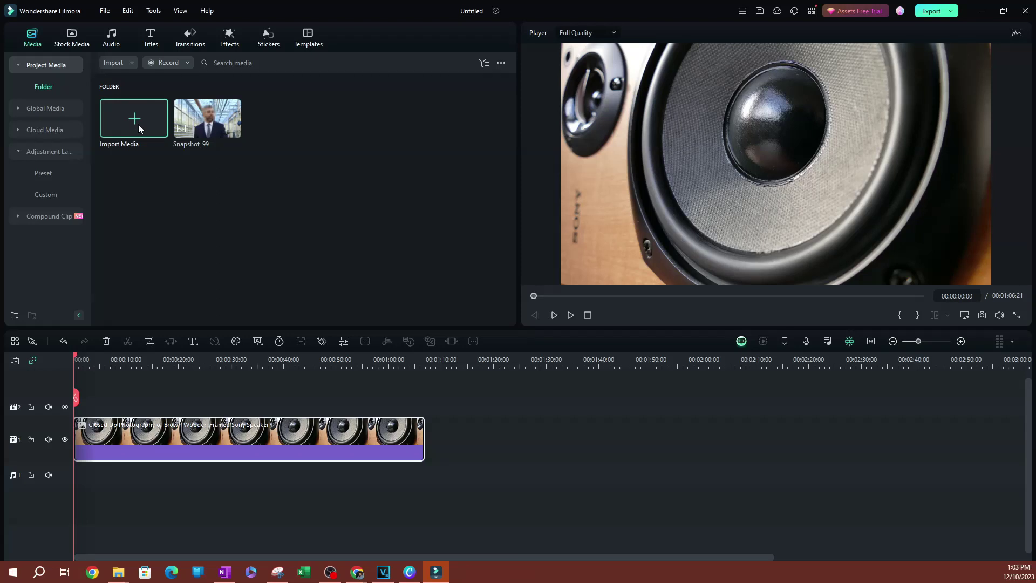
# Import 'Cool Revenge' from the Audio Library folder and lay it on audio track 1 from the start
pyautogui.click(139, 126)
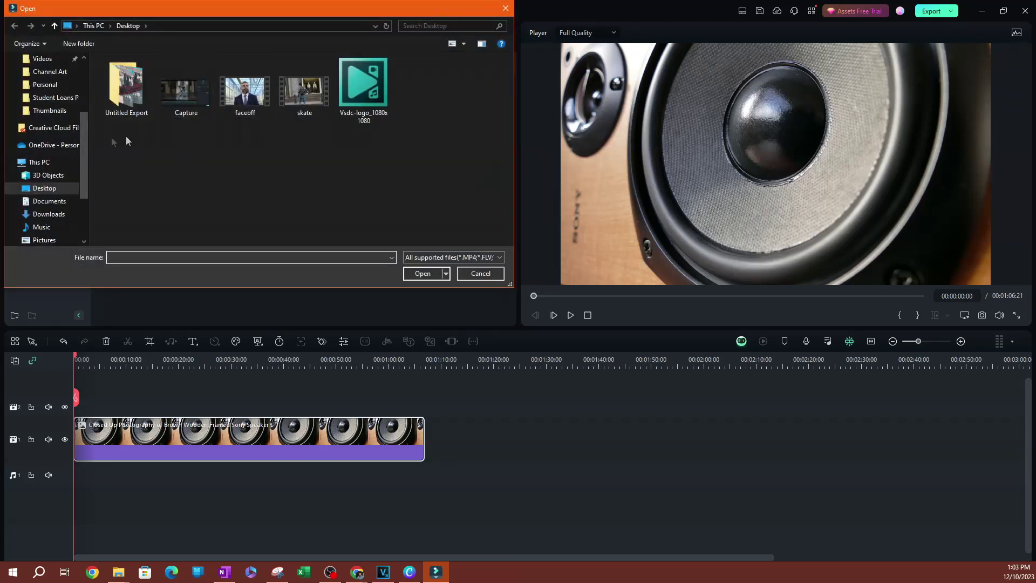
pyautogui.scroll(1, 81, 132)
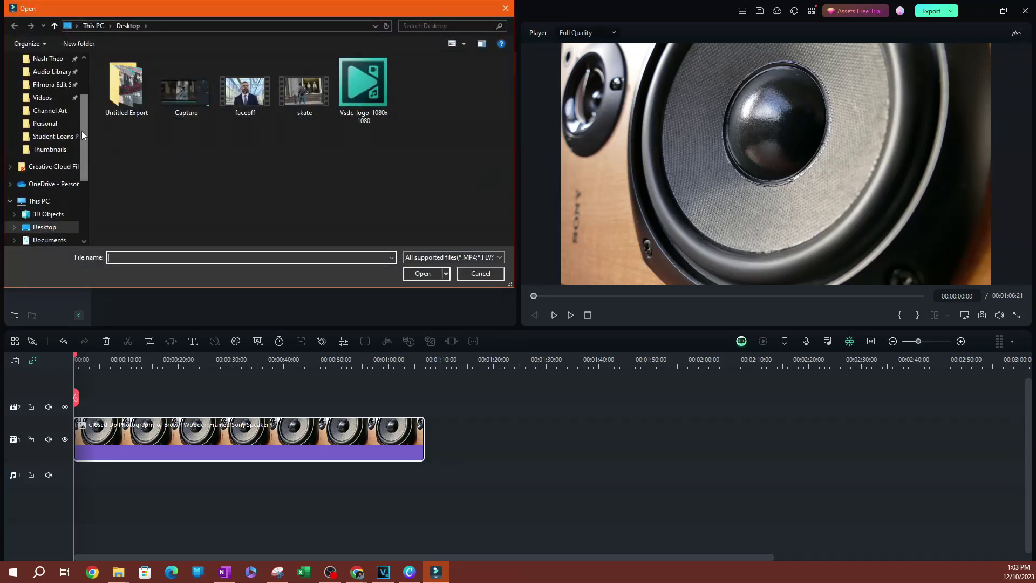
pyautogui.click(49, 71)
pyautogui.click(154, 75)
pyautogui.click(427, 274)
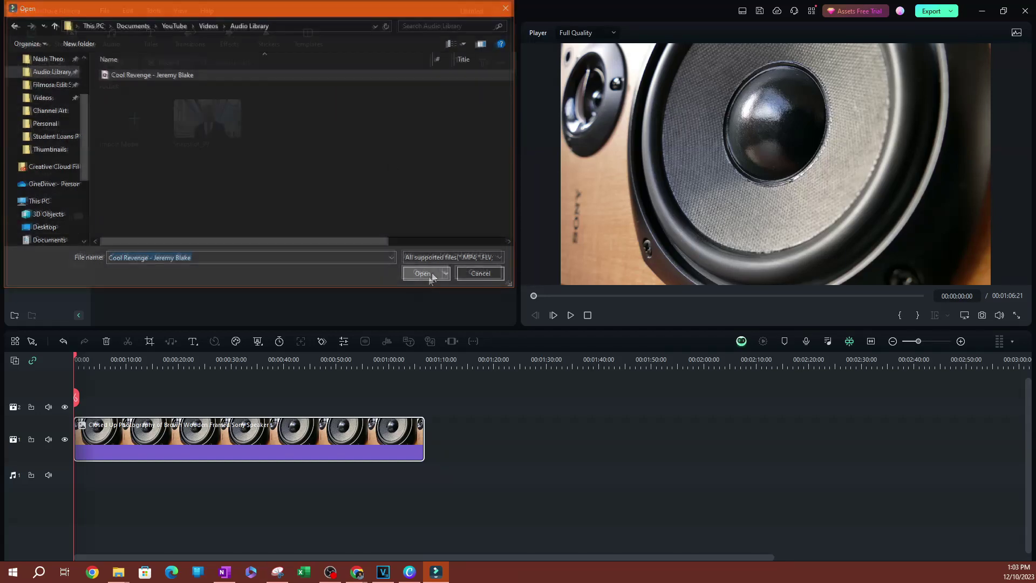
pyautogui.moveTo(267, 141); pyautogui.dragTo(77, 475)
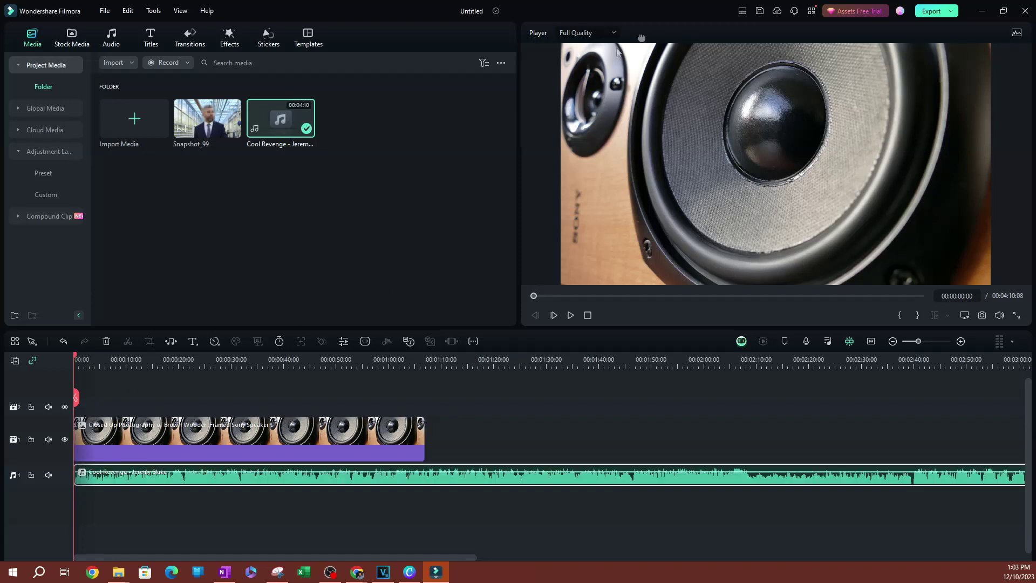
# Split the speaker photo and Cool Revenge music at 00:00:13:15, delete the remainder, and fit the timeline
pyautogui.click(570, 316)
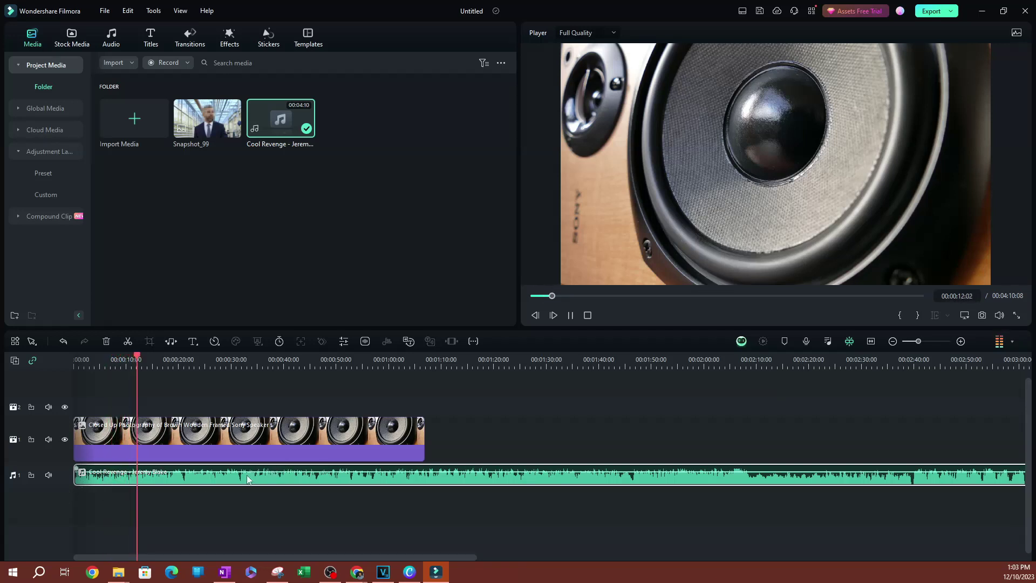
pyautogui.press('space')
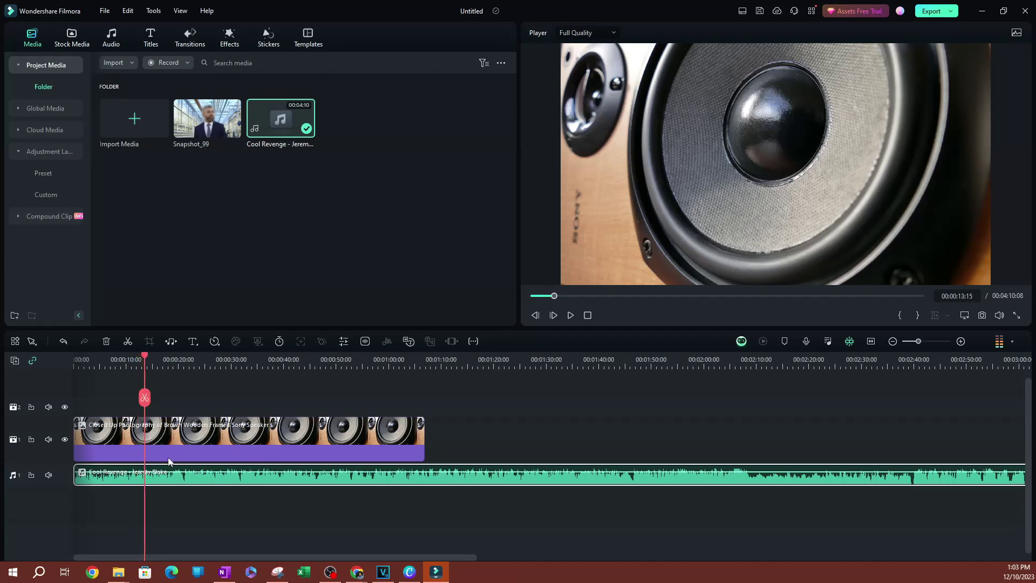
pyautogui.click(151, 439)
pyautogui.keyDown('ctrl'); pyautogui.click(167, 483); pyautogui.keyUp('ctrl')
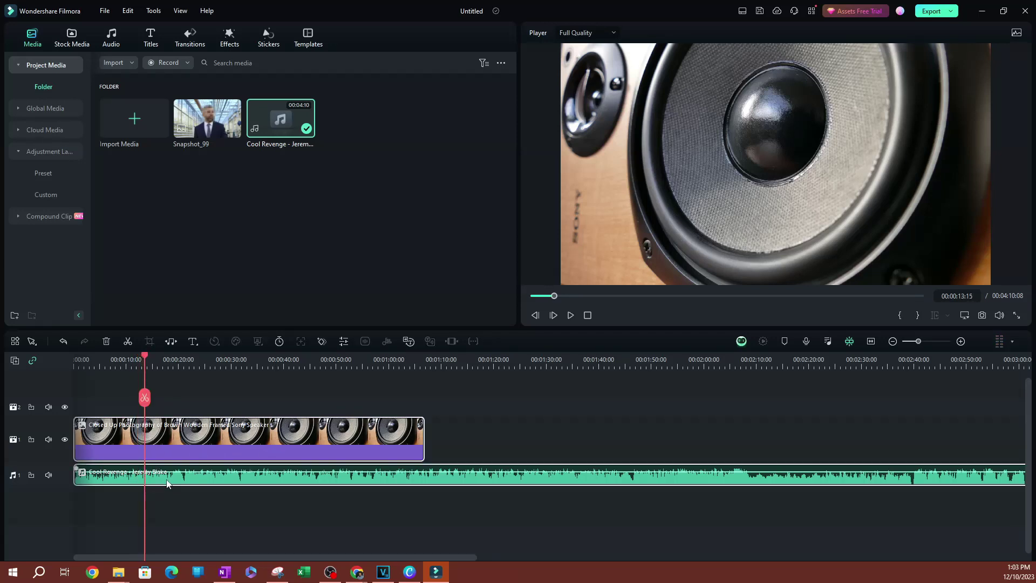
pyautogui.click(145, 399)
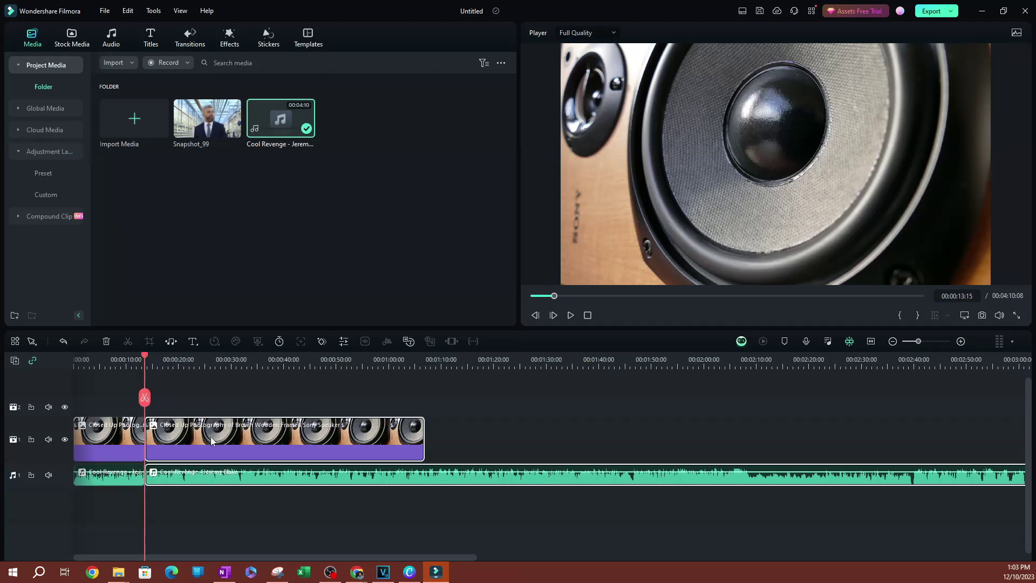
pyautogui.press('Delete')
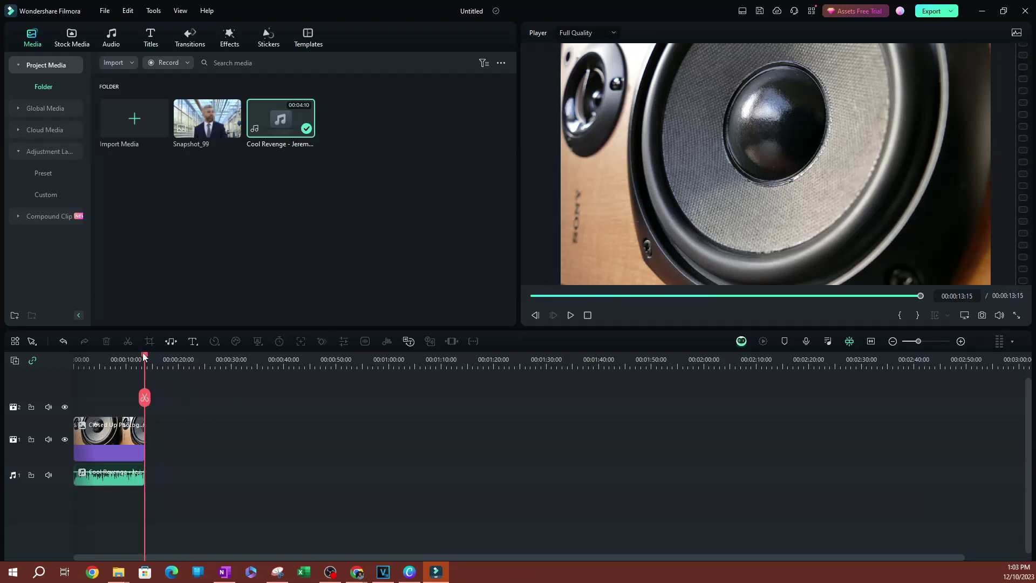
pyautogui.moveTo(143, 357); pyautogui.dragTo(44, 369)
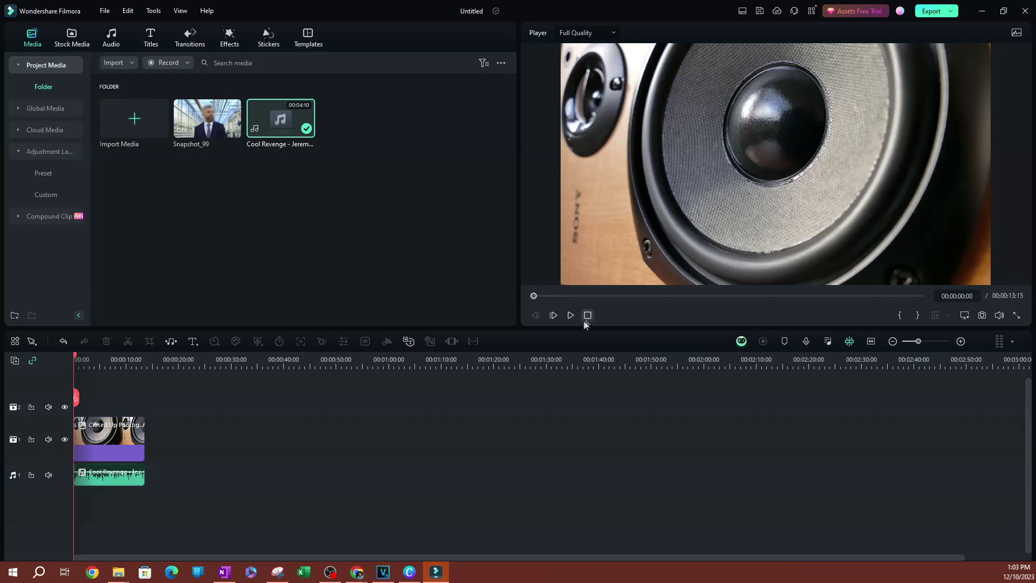
pyautogui.click(871, 341)
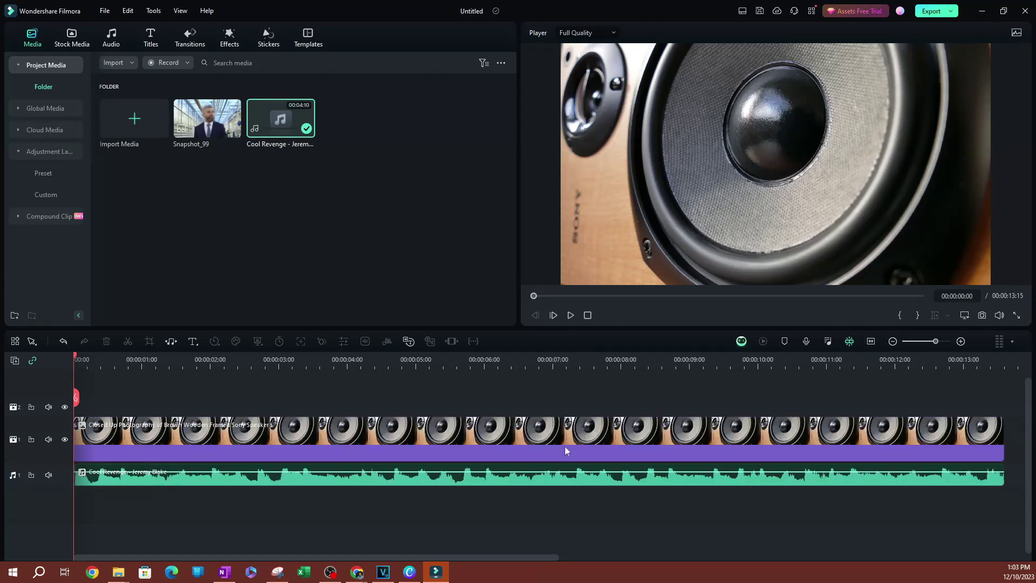
# Replay the trimmed project, then show the Audio Driven category under Audio Effects in the effects library
pyautogui.press('space')
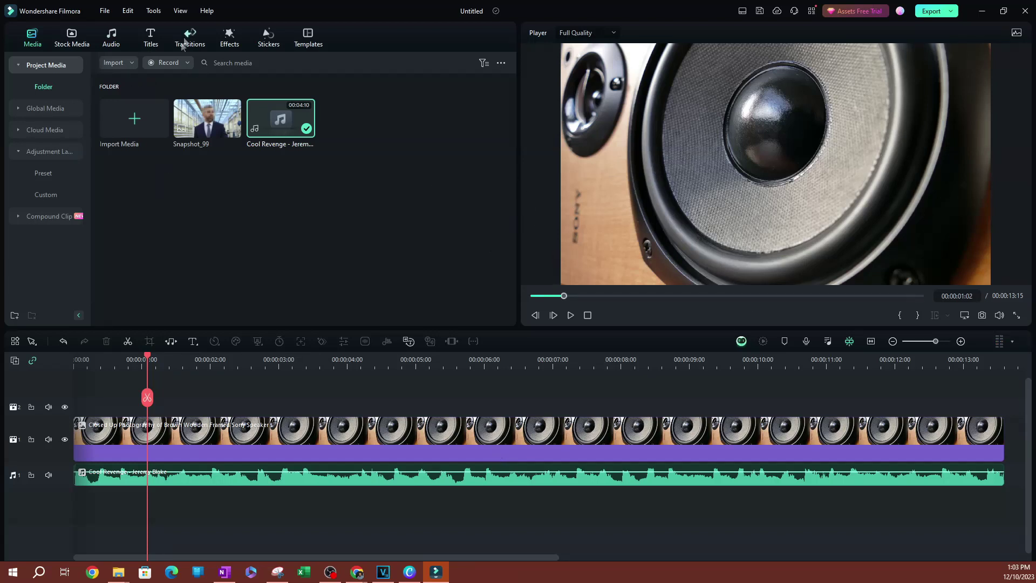
pyautogui.click(223, 39)
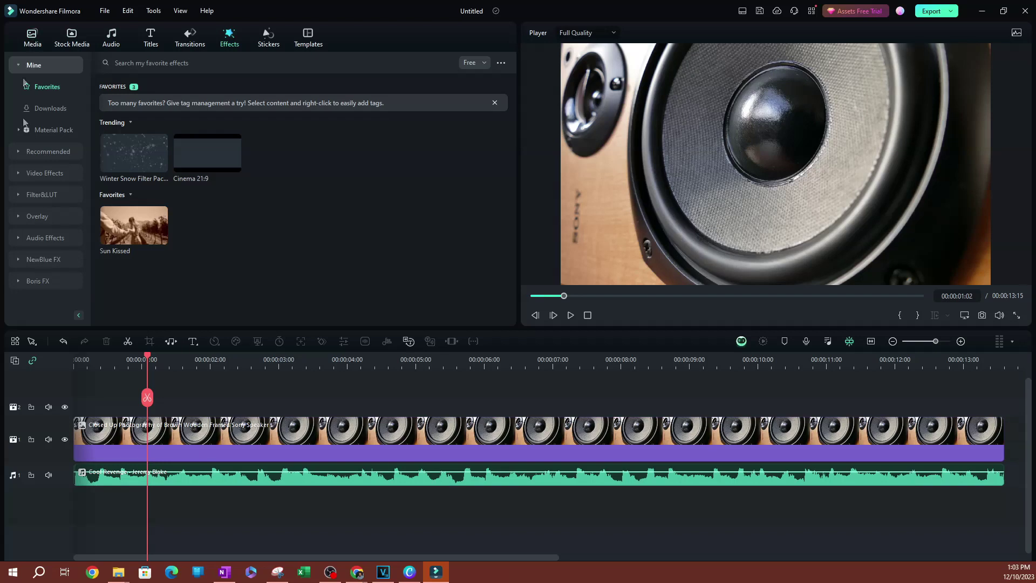
pyautogui.click(21, 238)
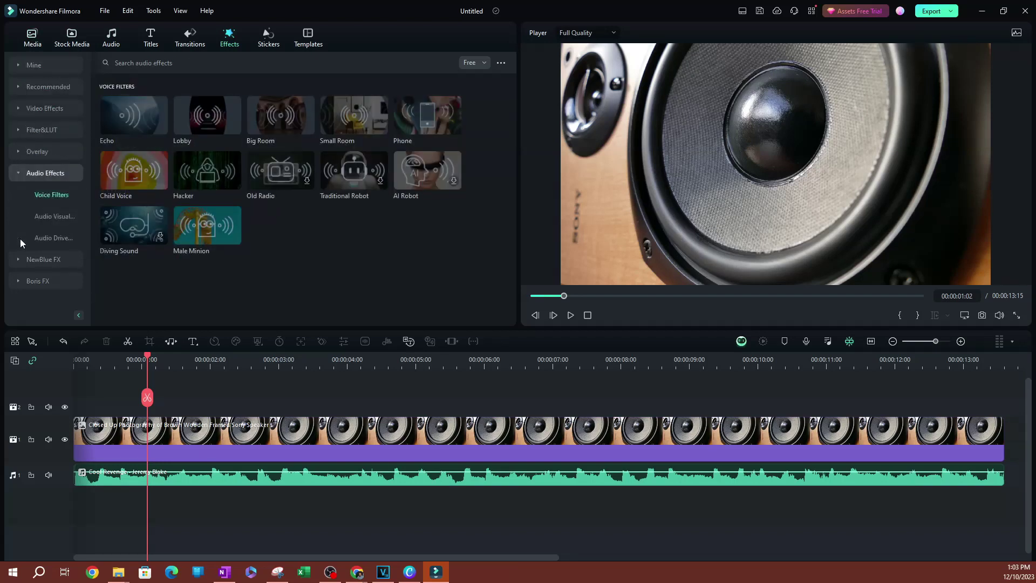
pyautogui.click(49, 238)
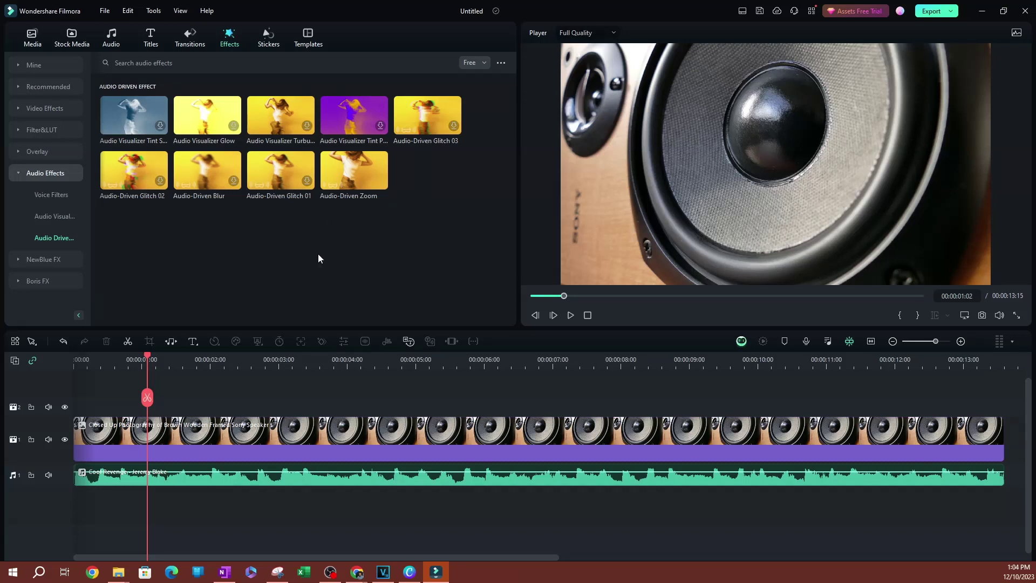
# Drop Audio-Driven Zoom above the speaker clip and stretch it to the clip's full length
pyautogui.moveTo(347, 182)
pyautogui.moveTo(342, 185); pyautogui.dragTo(77, 416)
pyautogui.moveTo(414, 409); pyautogui.dragTo(1002, 384)
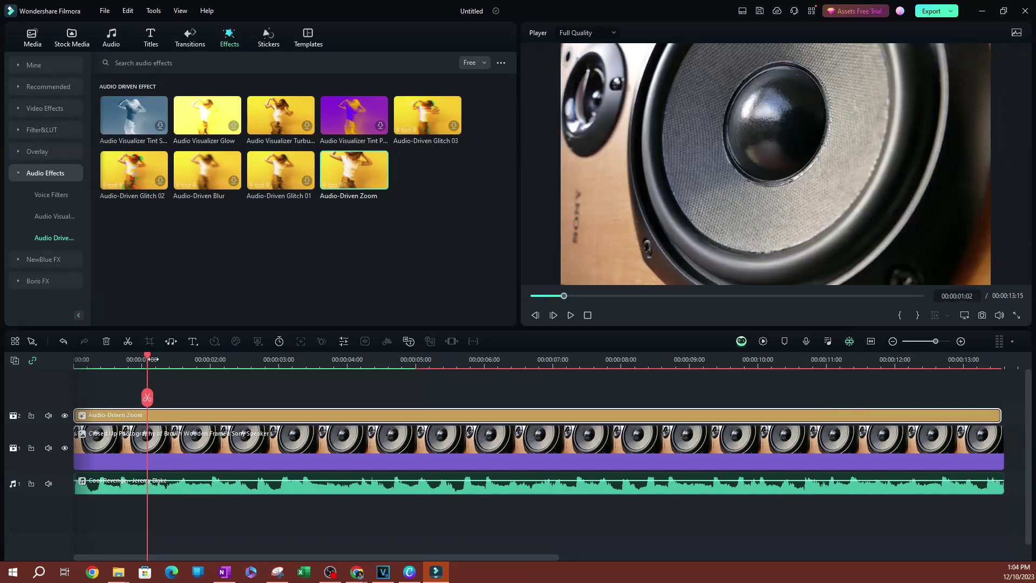
# Preview the zoom effect from the start, then bring up its settings
pyautogui.moveTo(150, 360); pyautogui.dragTo(47, 366)
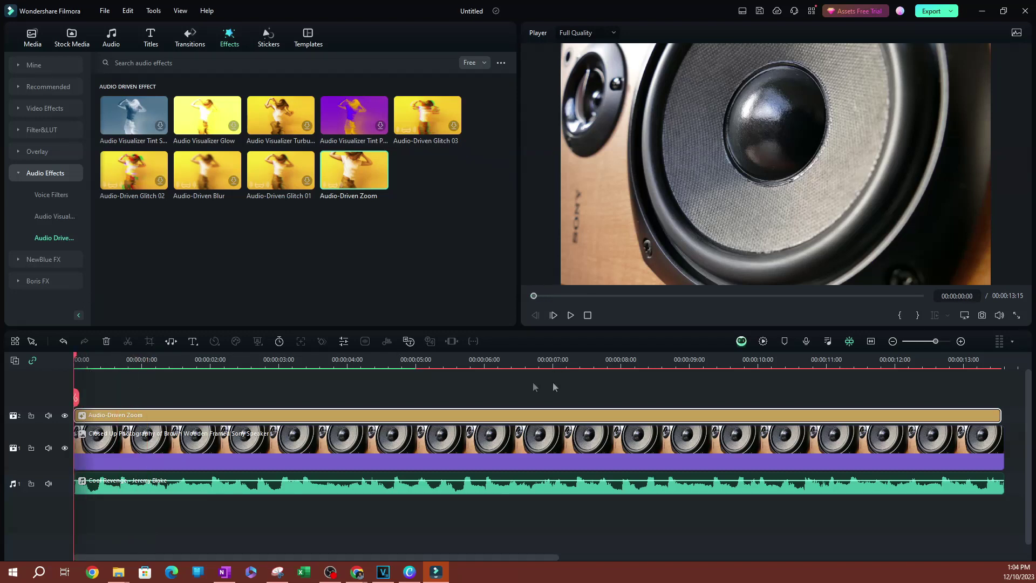
pyautogui.click(570, 316)
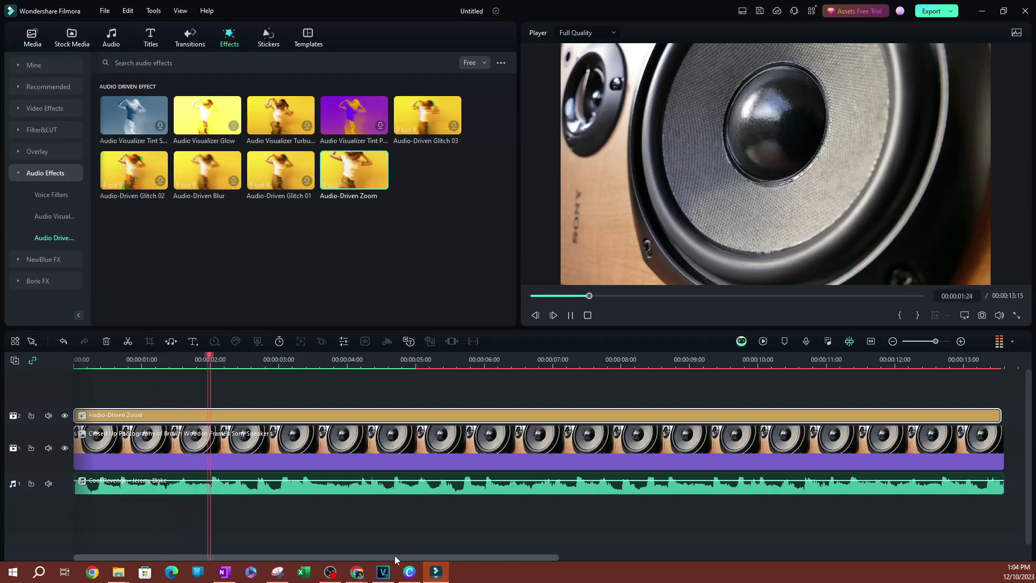
pyautogui.press('space')
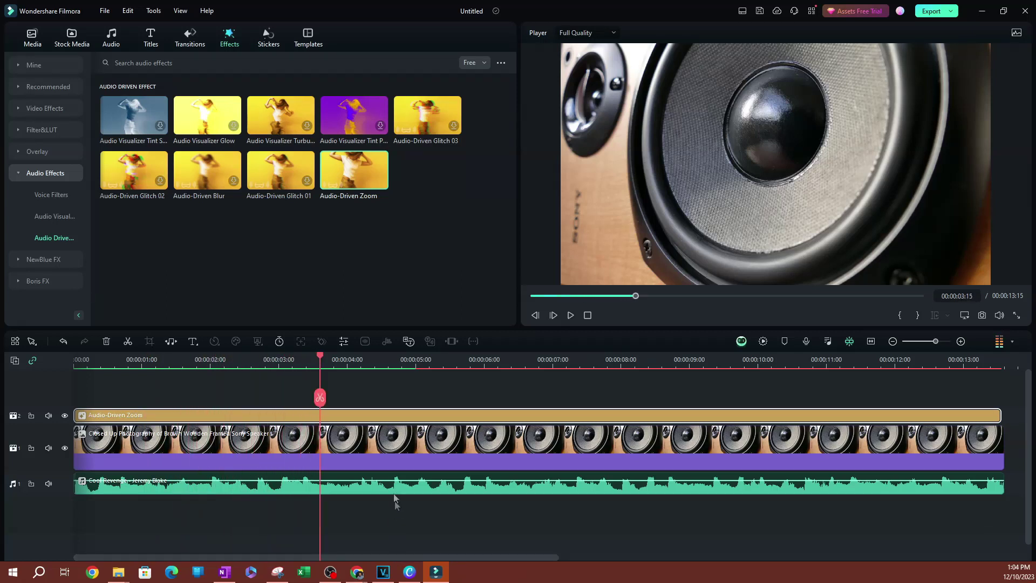
pyautogui.doubleClick(203, 421)
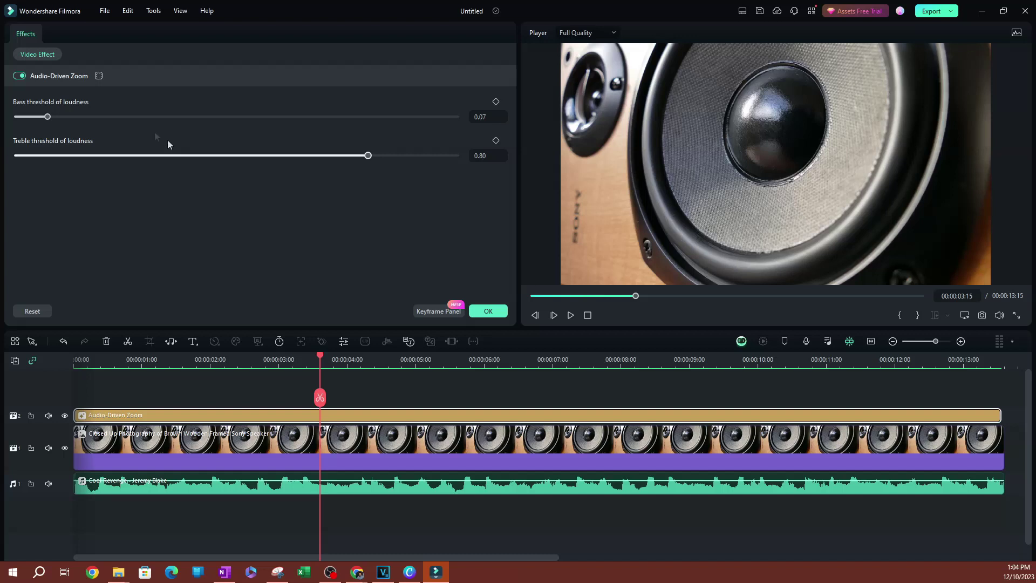
# Set the Audio-Driven Zoom bass threshold to 0.05 and treble to 0.85, then replay from the start
pyautogui.moveTo(45, 119); pyautogui.dragTo(40, 124)
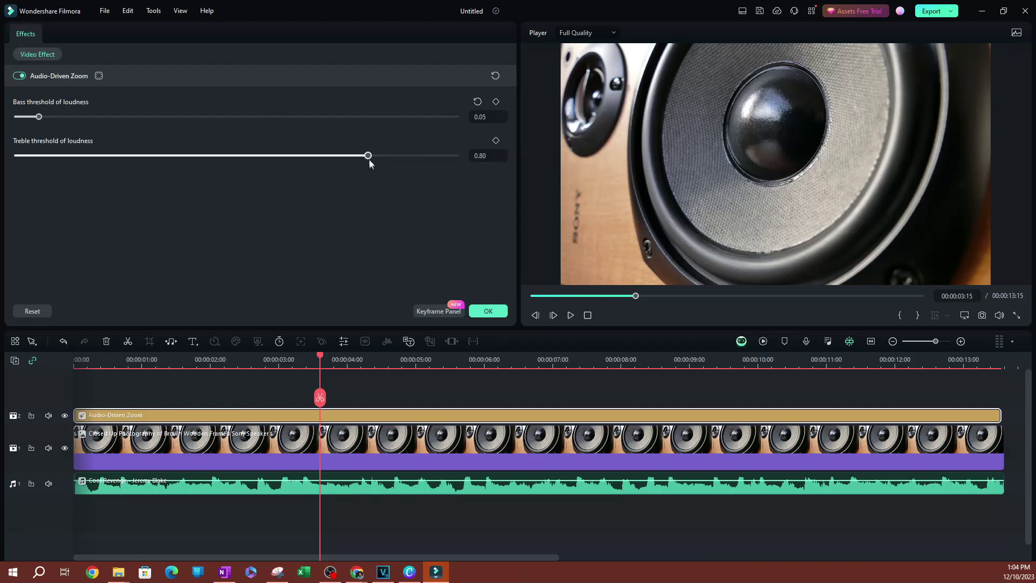
pyautogui.moveTo(370, 157); pyautogui.dragTo(324, 161)
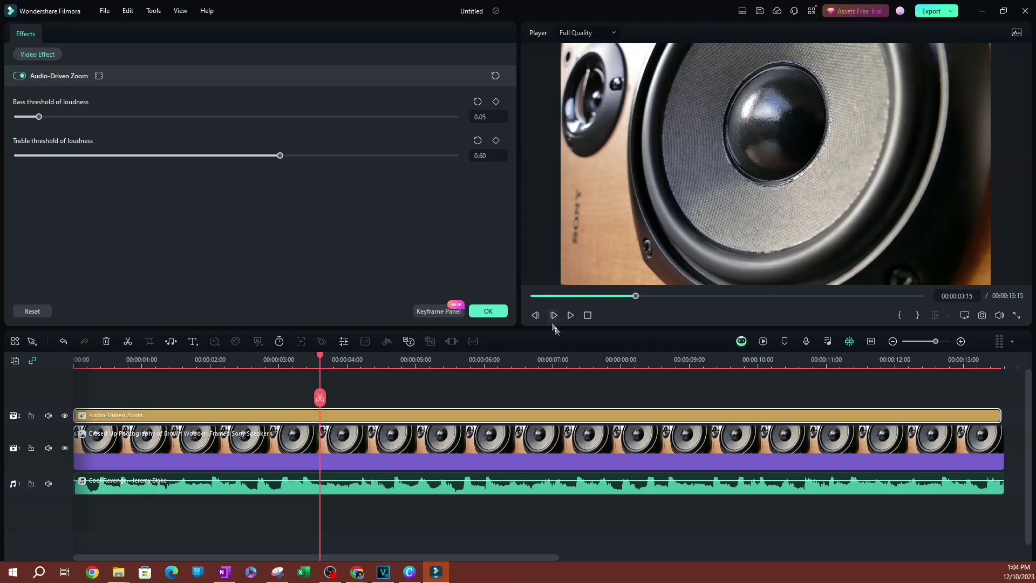
pyautogui.press('Home')
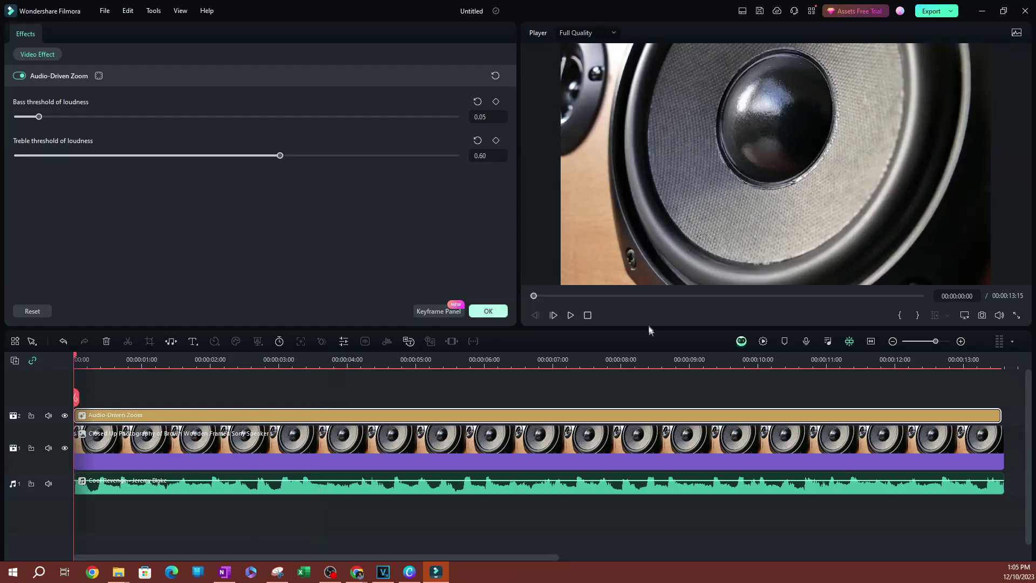
pyautogui.click(571, 315)
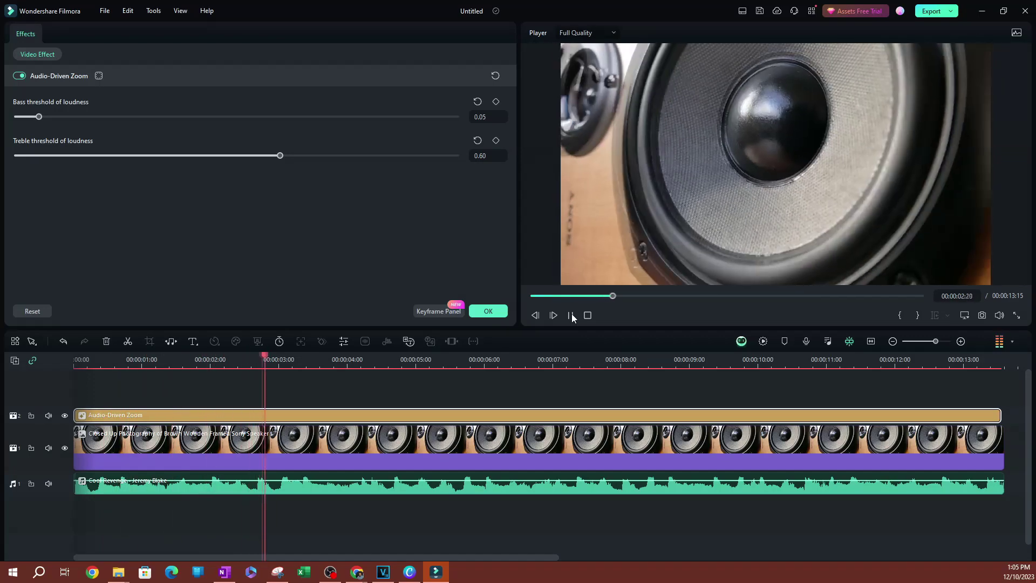
pyautogui.click(572, 315)
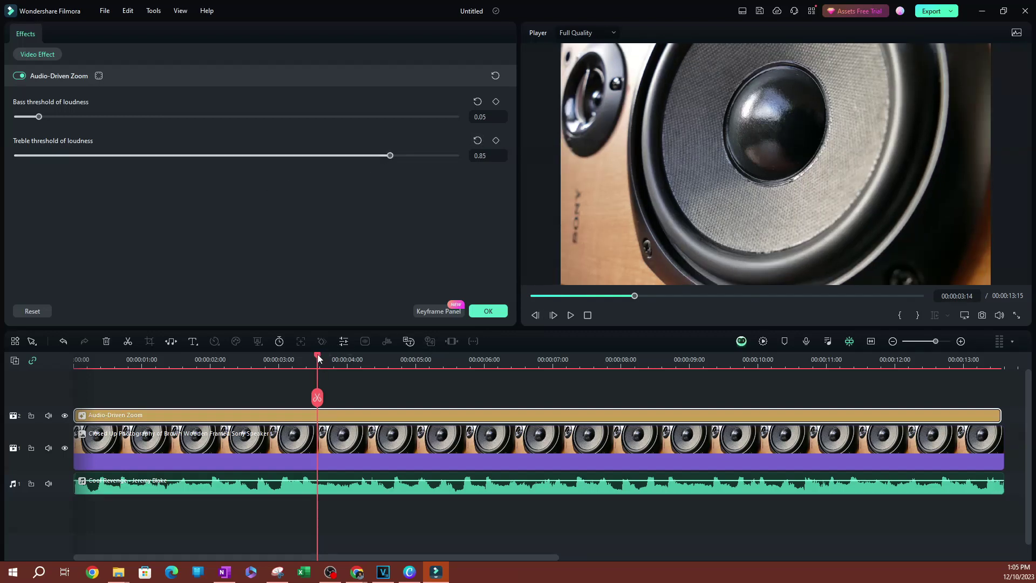
# Replay the preview from the start and raise the bass threshold to 0.10
pyautogui.moveTo(318, 358); pyautogui.dragTo(75, 358)
pyautogui.click(570, 316)
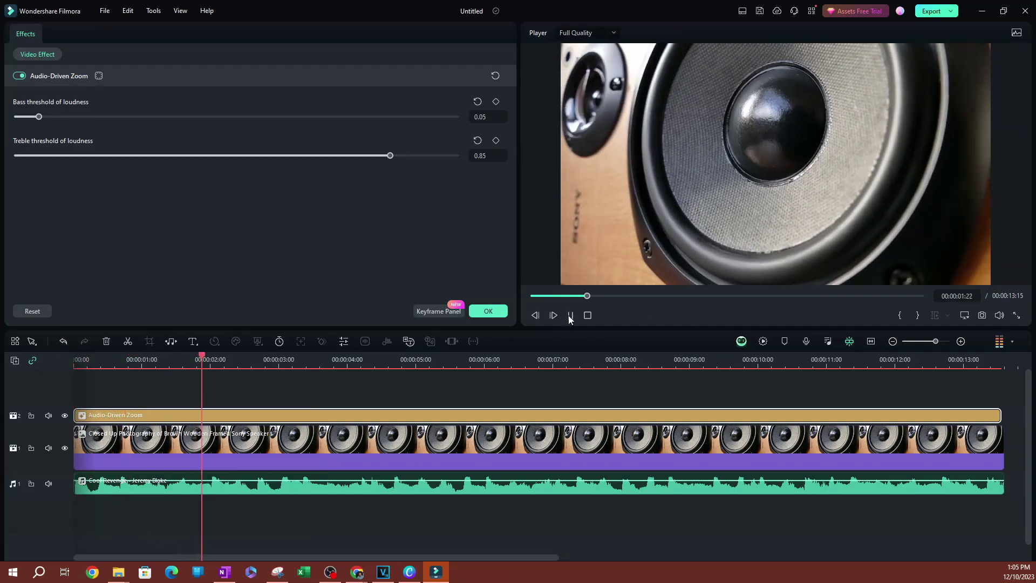
pyautogui.click(571, 316)
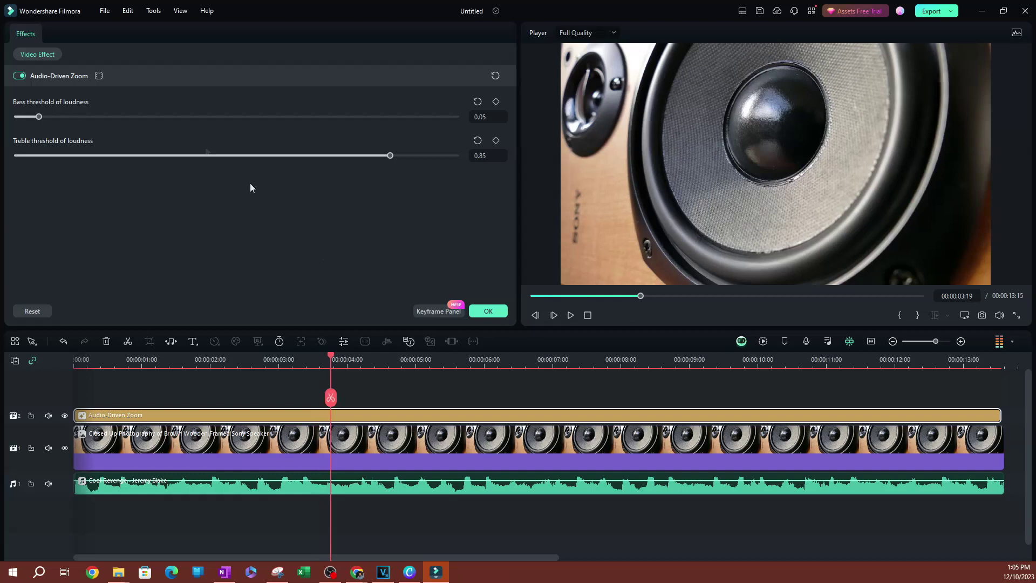
pyautogui.moveTo(43, 116); pyautogui.dragTo(60, 122)
# Replay from the beginning and bring the bass threshold back to 0.07, rewinding afterwards
pyautogui.moveTo(327, 364); pyautogui.dragTo(54, 367)
pyautogui.press('space')
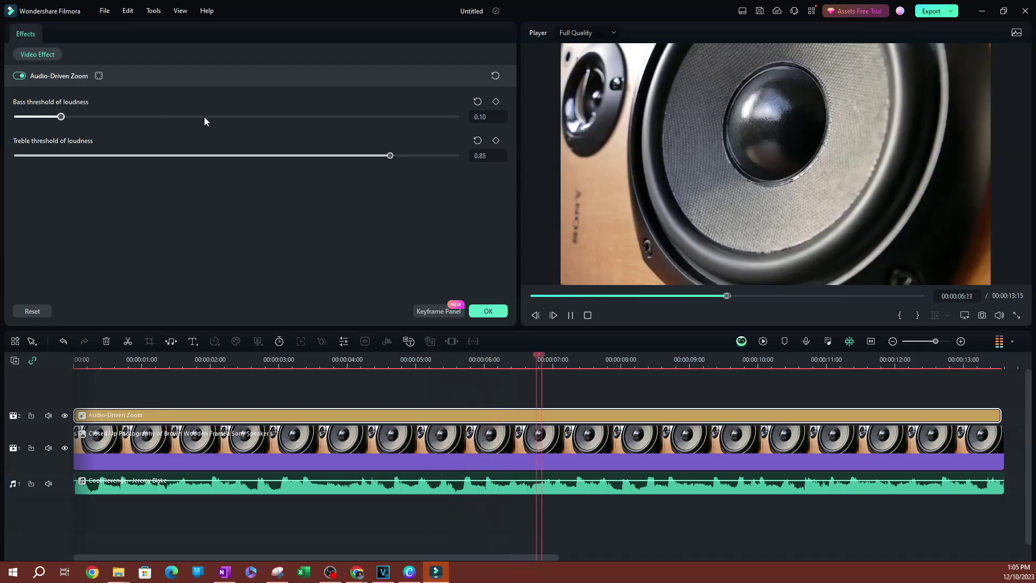
pyautogui.moveTo(61, 117); pyautogui.dragTo(48, 119)
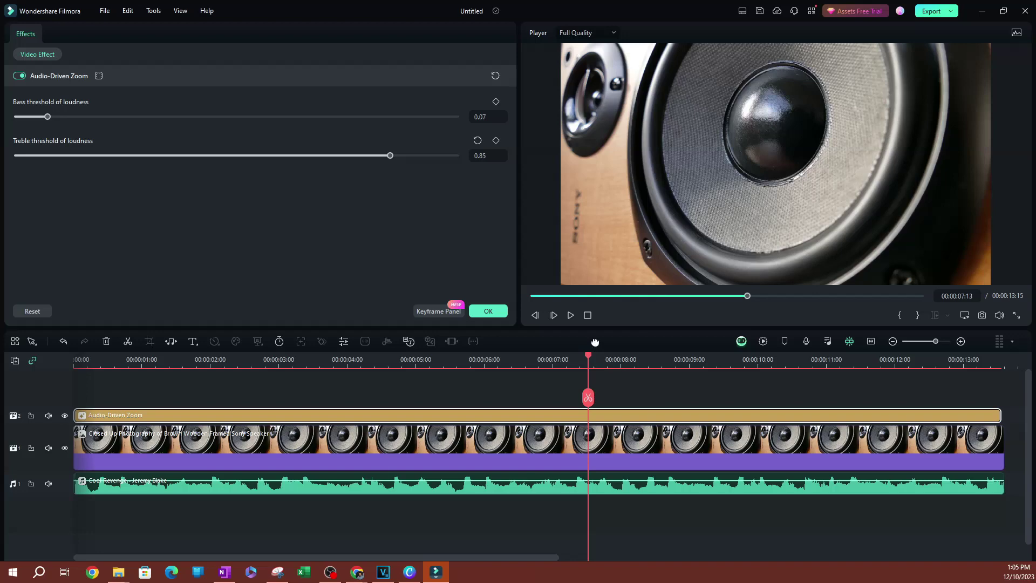
pyautogui.moveTo(589, 359); pyautogui.dragTo(77, 369)
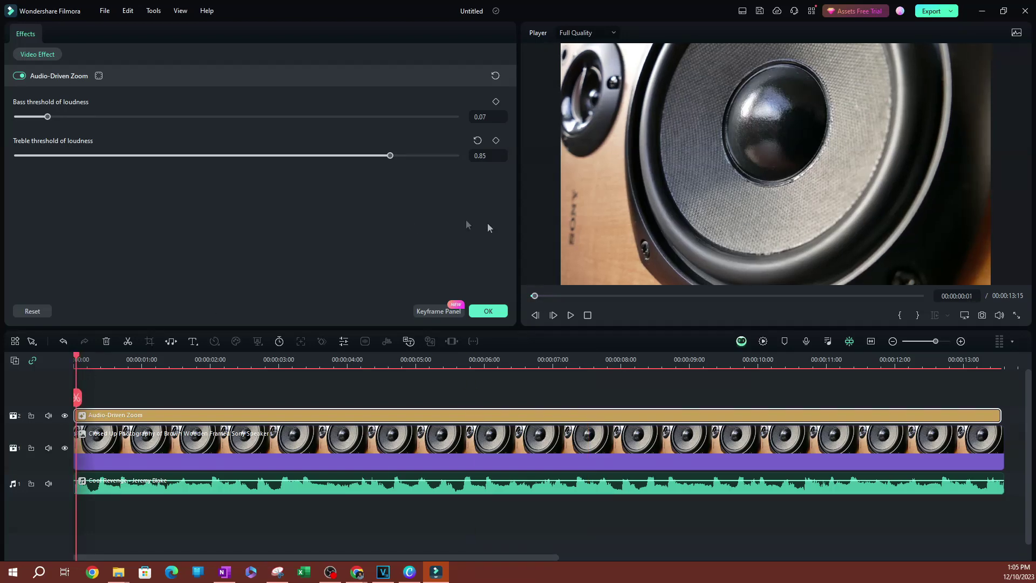